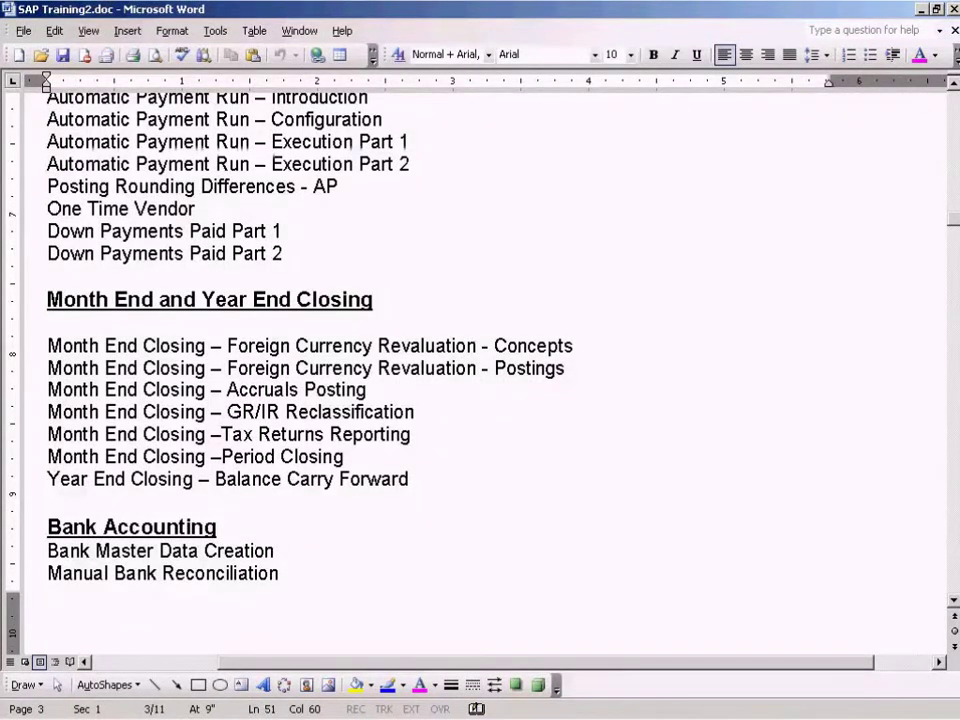
# Label the Postings entry 'Part 1' and add a duplicate line below ending in 'Part 2'.
pyautogui.click(335, 690)
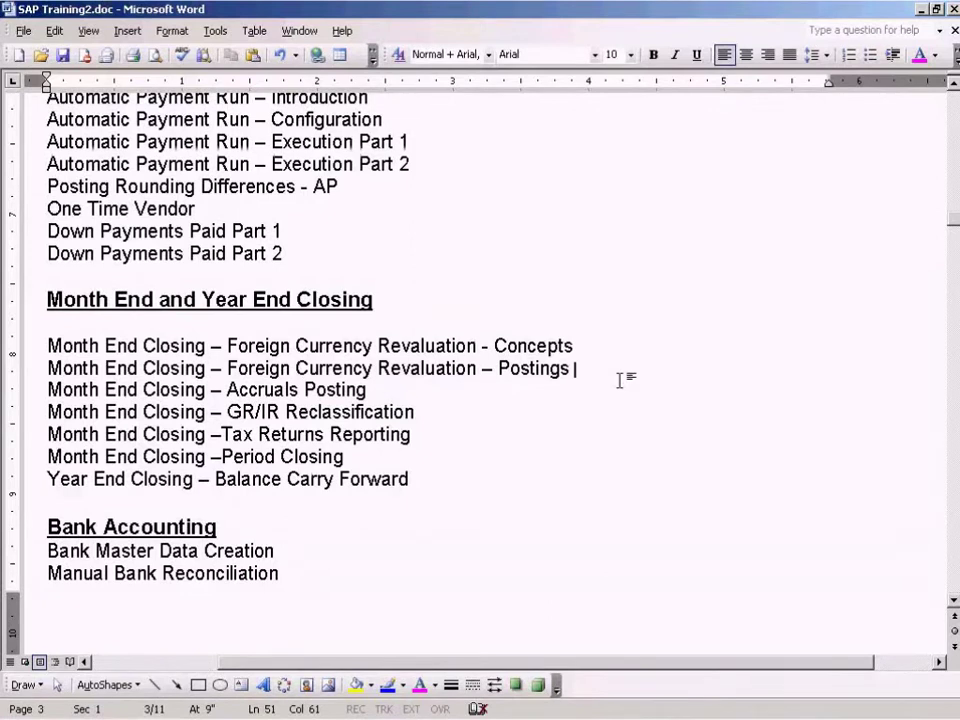
pyautogui.write('Part 1')
pyautogui.hotkey('shift', 'Down')
pyautogui.hotkey('ctrl', 'c')
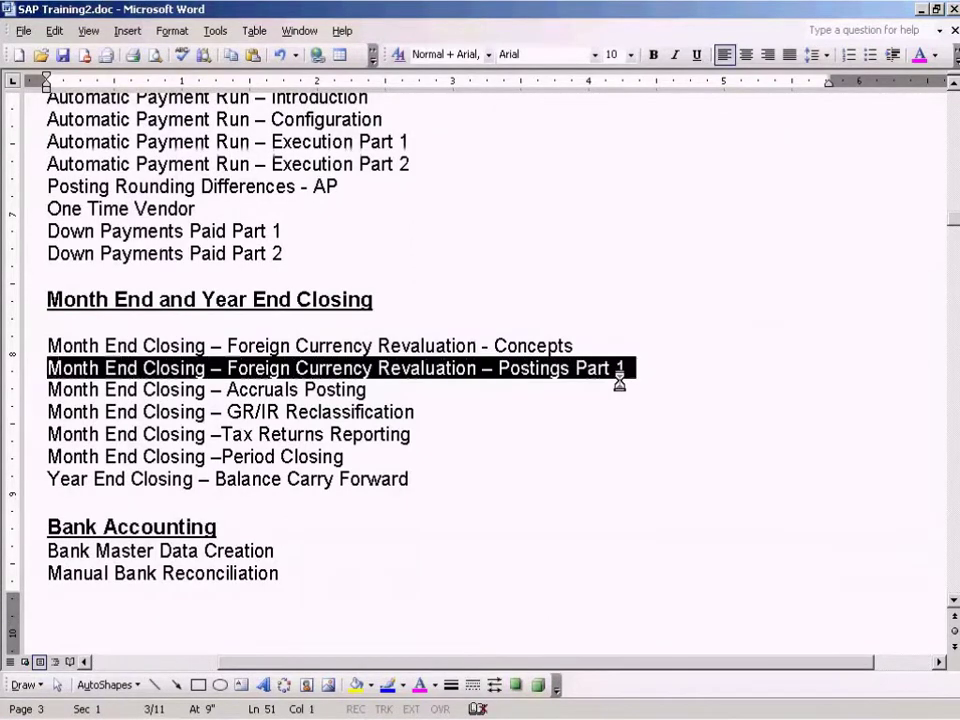
pyautogui.press('End')
pyautogui.press('Return')
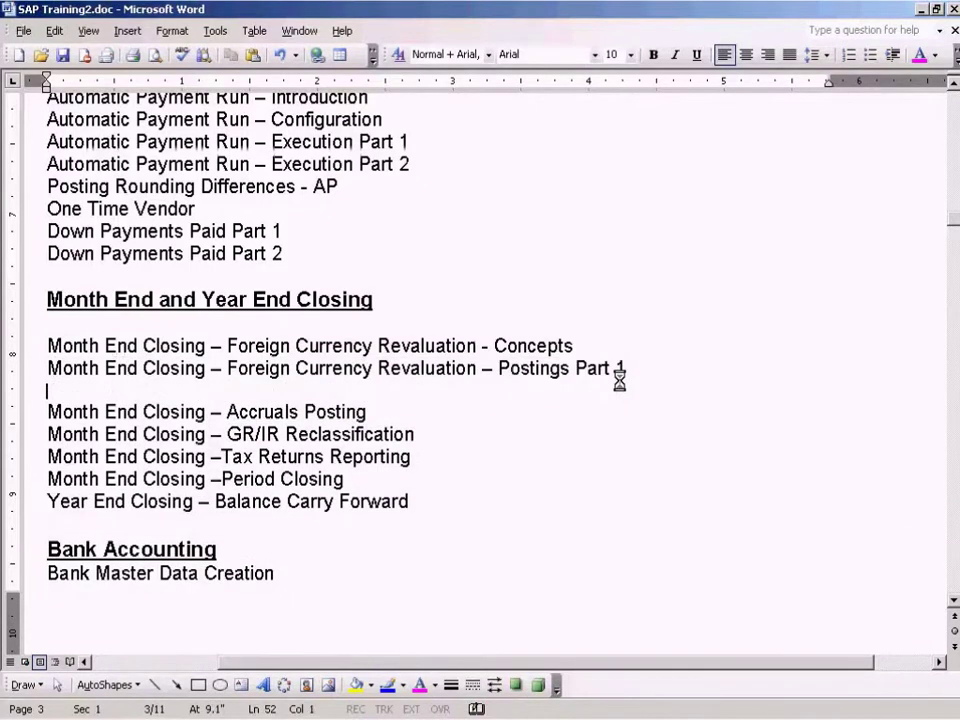
pyautogui.hotkey('ctrl', 'v')
pyautogui.press('Delete')
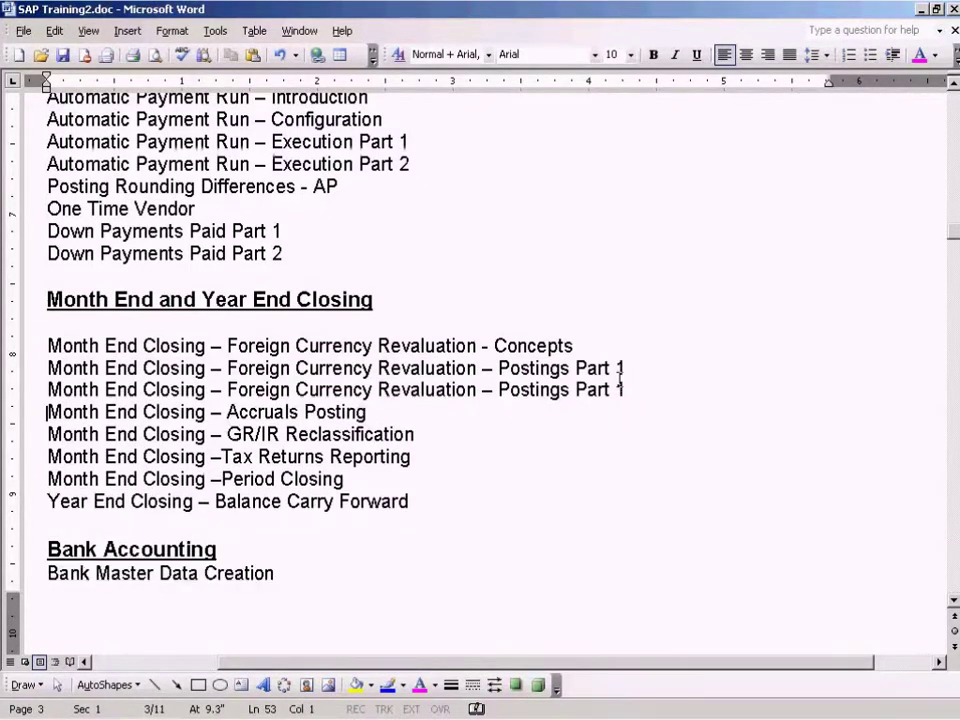
pyautogui.click(634, 391)
pyautogui.press('BackSpace')
pyautogui.write('2')
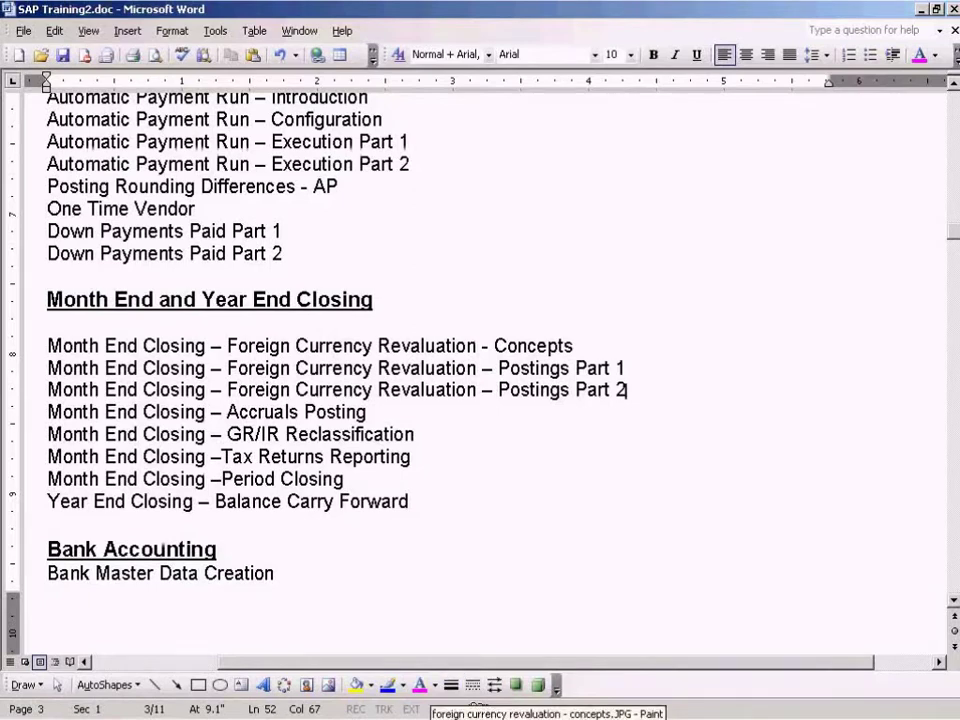
pyautogui.click(470, 715)
# Bring the Foreign Currency Valuation window forward and review Open Items versus G/L Balances, ending on G/L Balances.
pyautogui.click(330, 715)
pyautogui.click(330, 688)
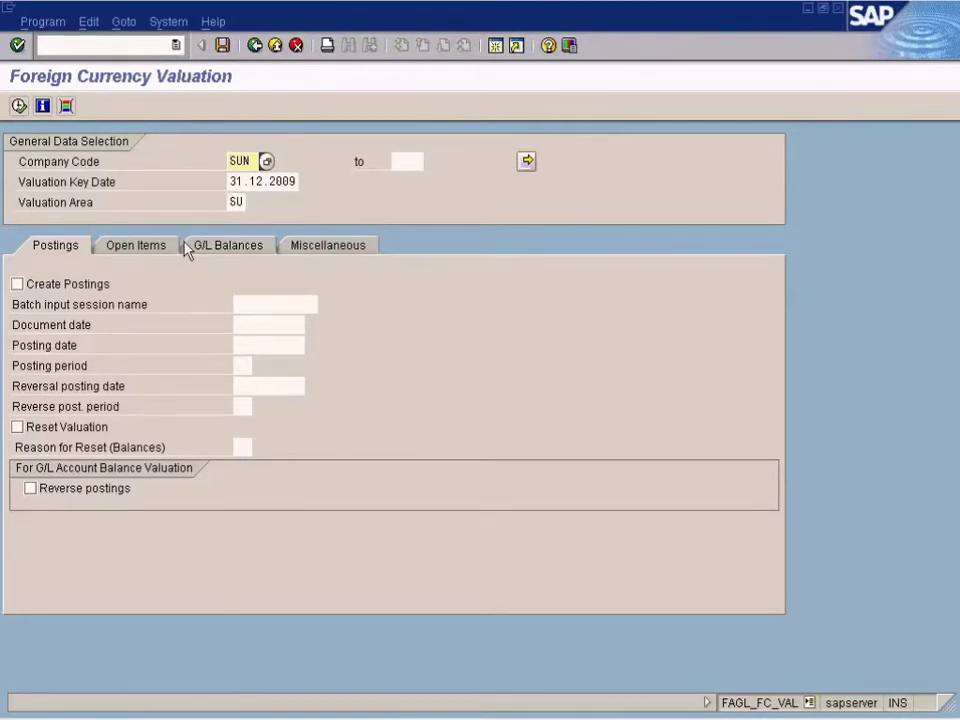
pyautogui.click(158, 250)
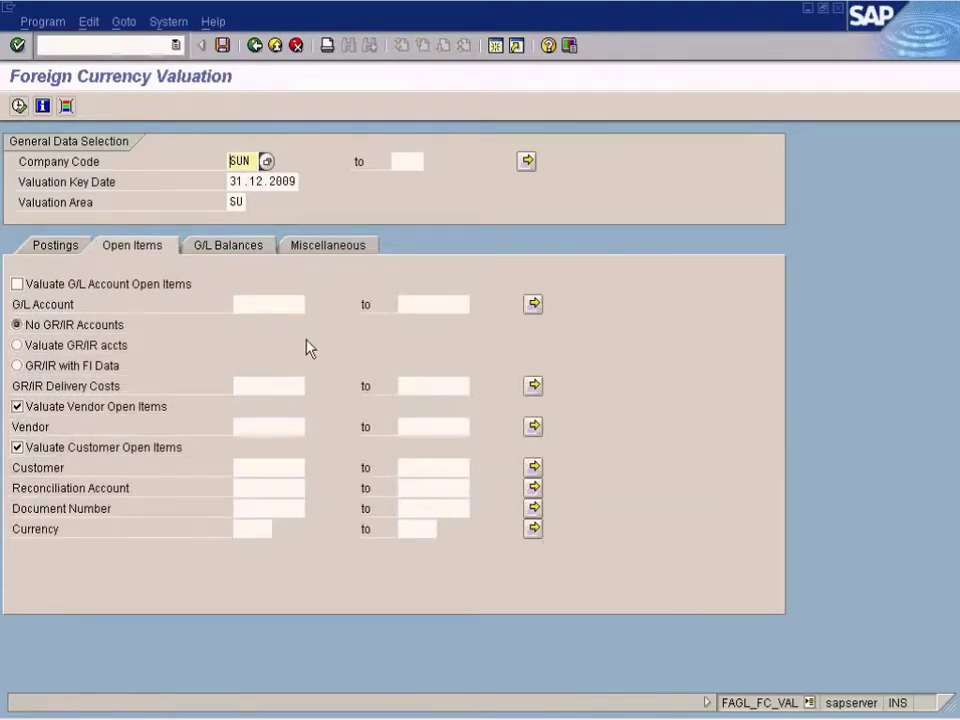
pyautogui.click(258, 246)
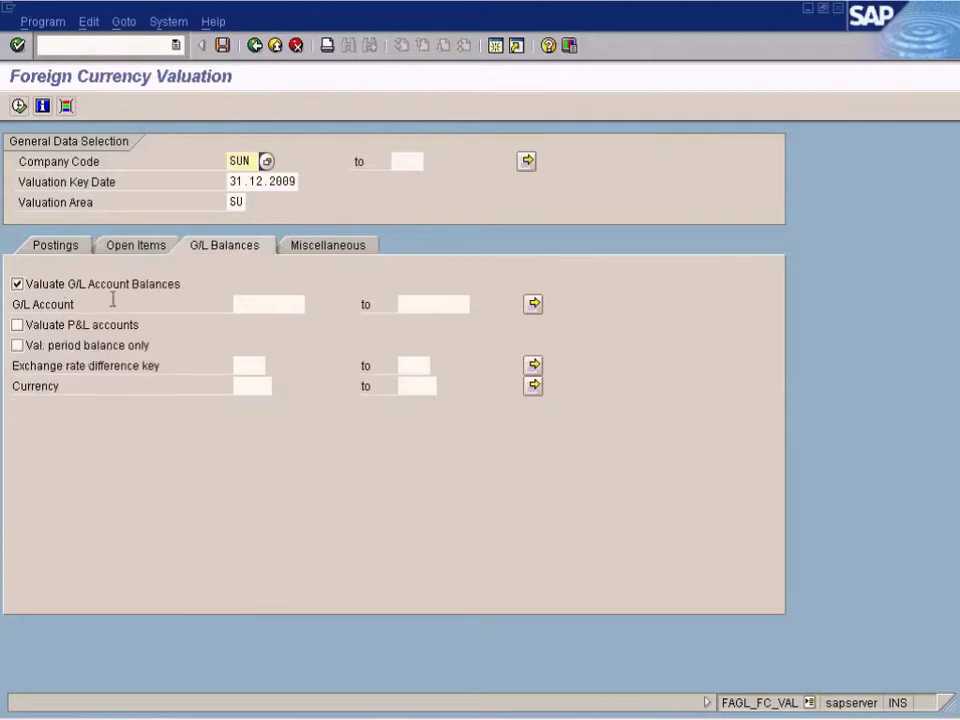
pyautogui.click(135, 250)
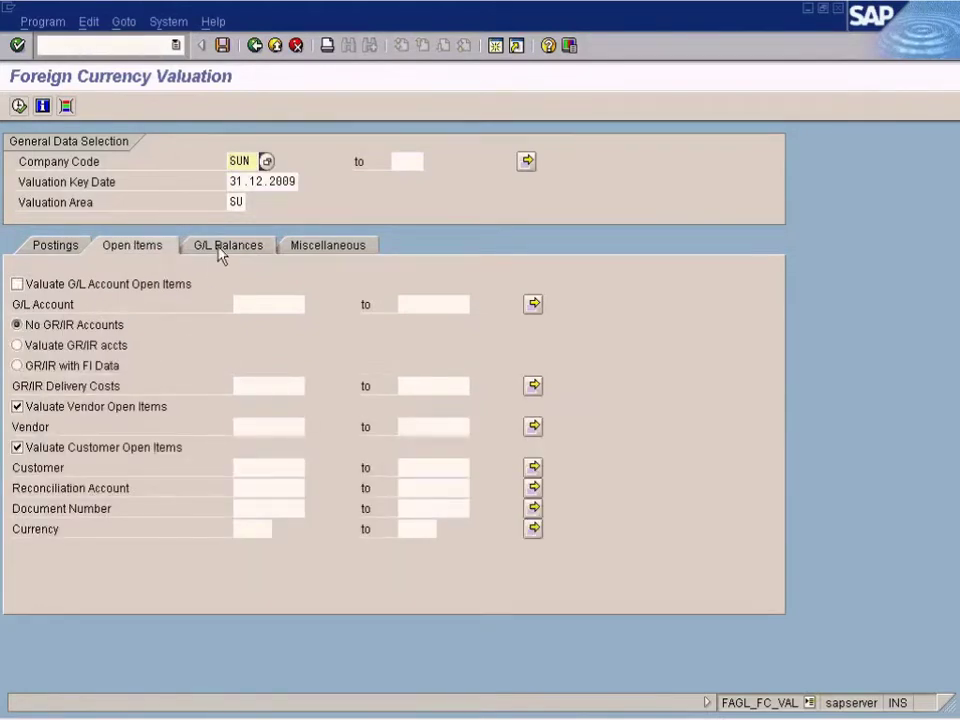
pyautogui.click(222, 252)
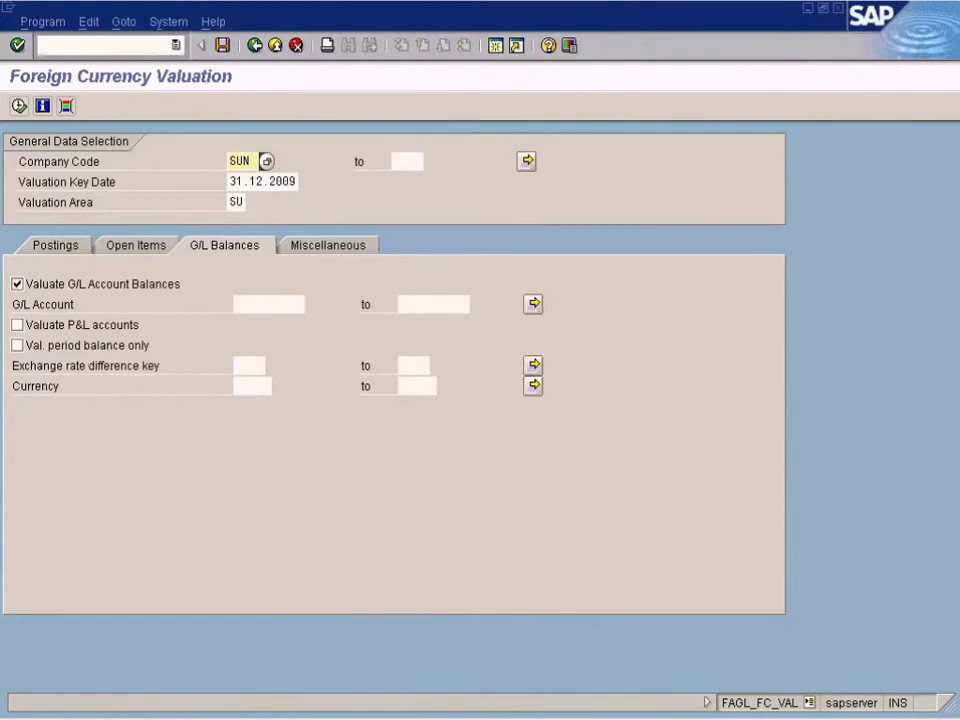
pyautogui.hotkey('alt', 'Tab')
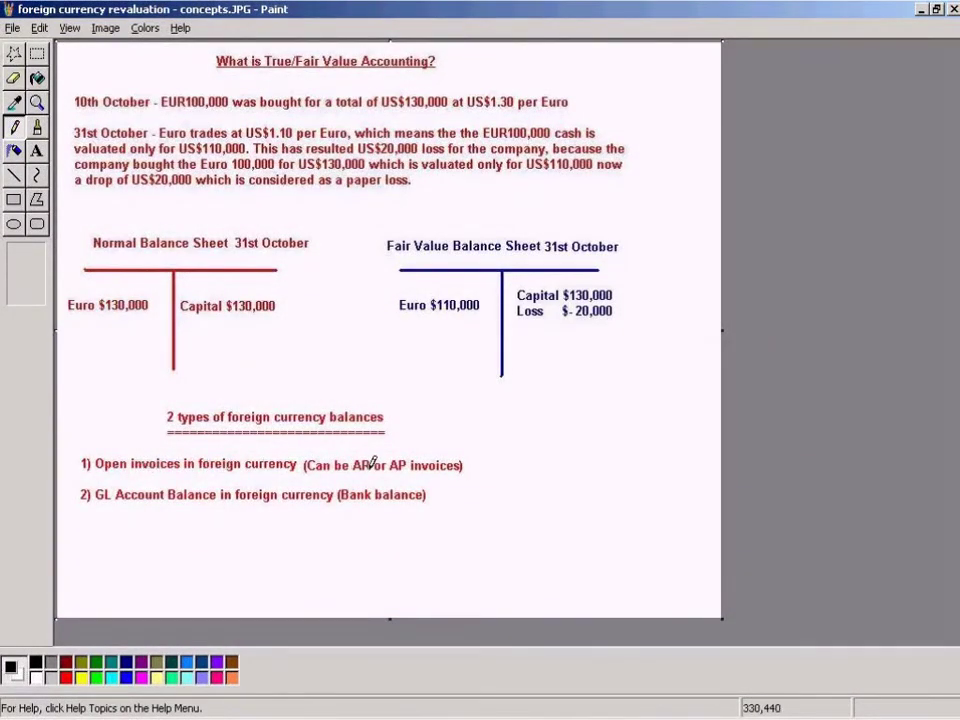
pyautogui.hotkey('alt', 'Tab')
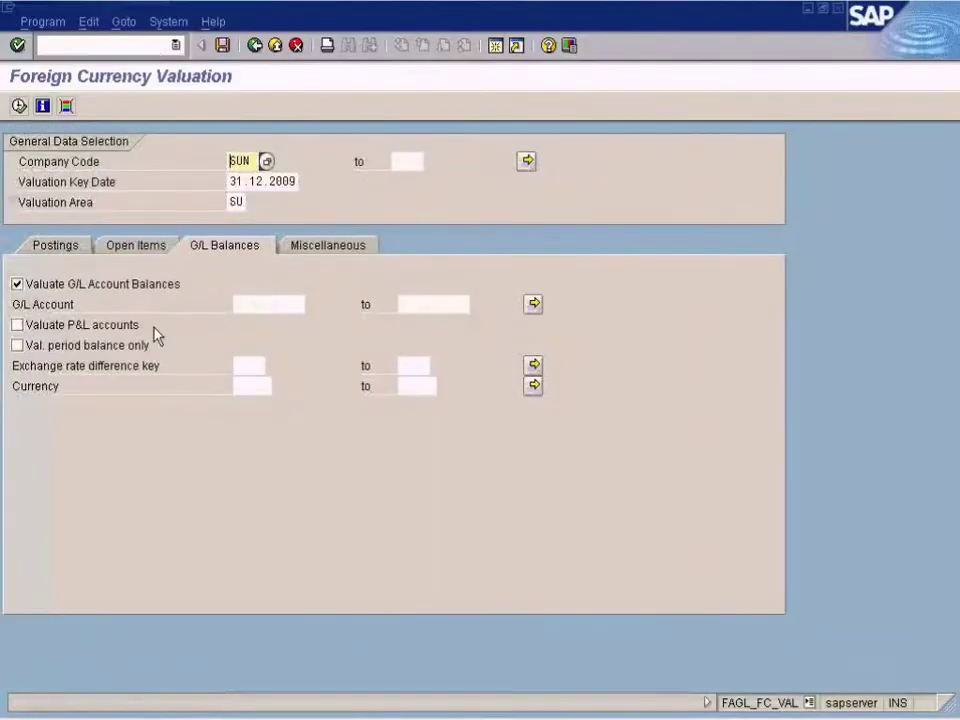
pyautogui.click(140, 247)
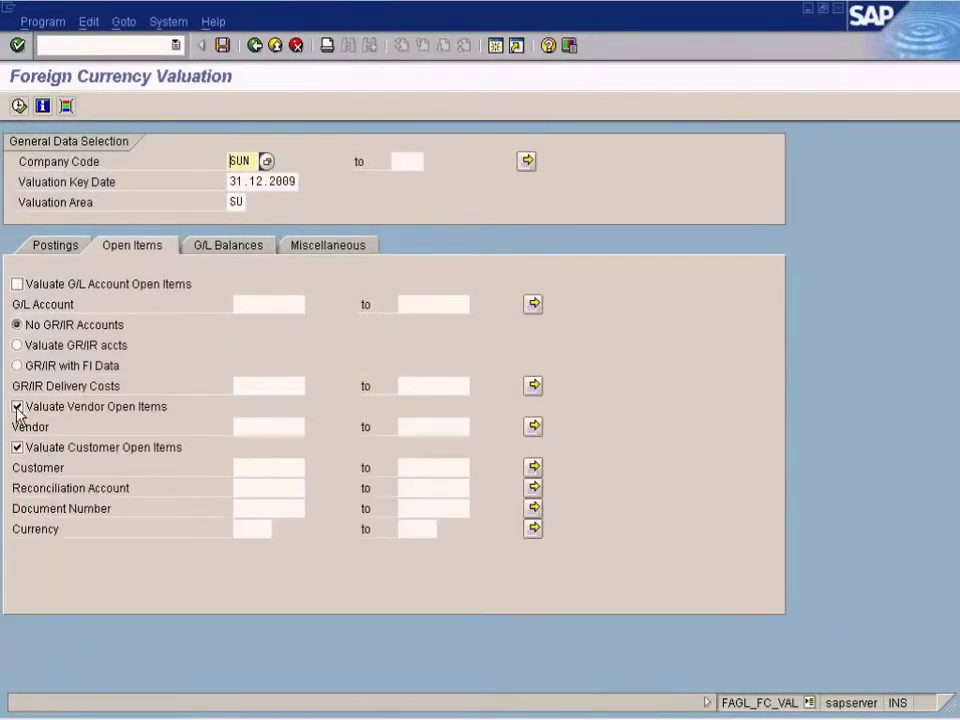
pyautogui.hotkey('alt', 'Tab')
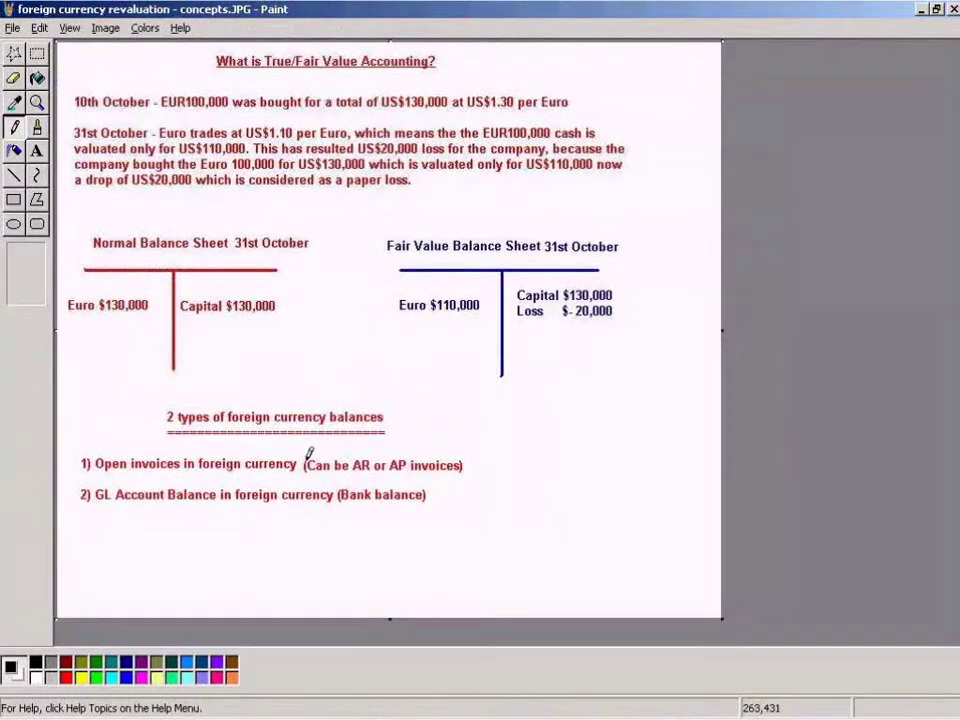
pyautogui.click(37, 54)
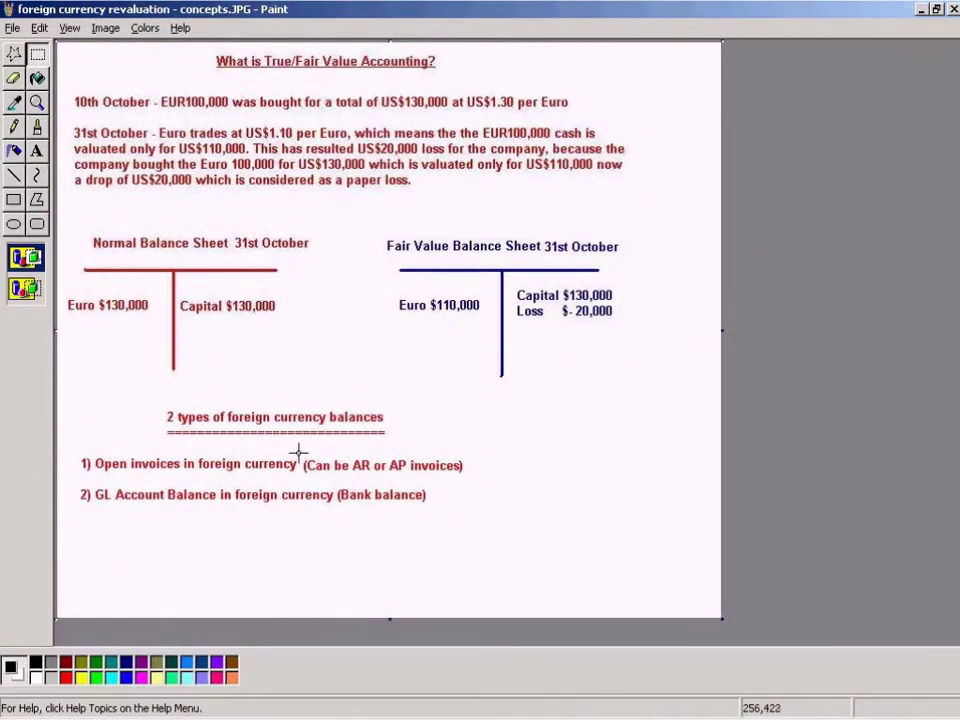
pyautogui.moveTo(293, 447); pyautogui.dragTo(487, 476)
pyautogui.click(527, 469)
pyautogui.moveTo(77, 480)
pyautogui.mouseDown()
pyautogui.moveTo(266, 514)
pyautogui.moveTo(450, 519)
pyautogui.mouseUp()
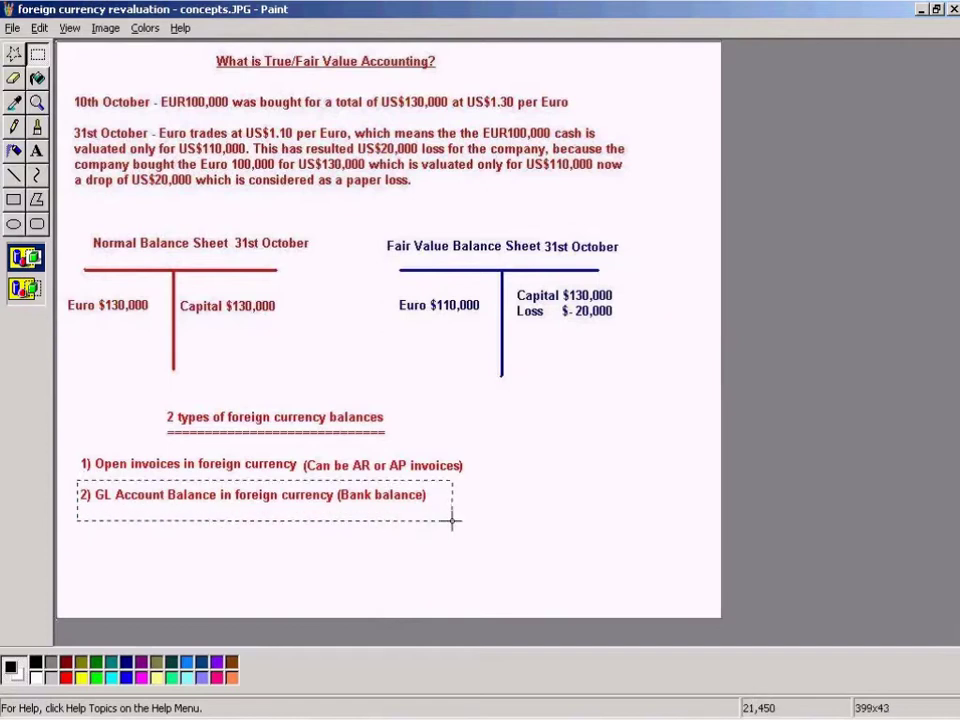
pyautogui.hotkey('alt', 'Tab')
pyautogui.click(250, 251)
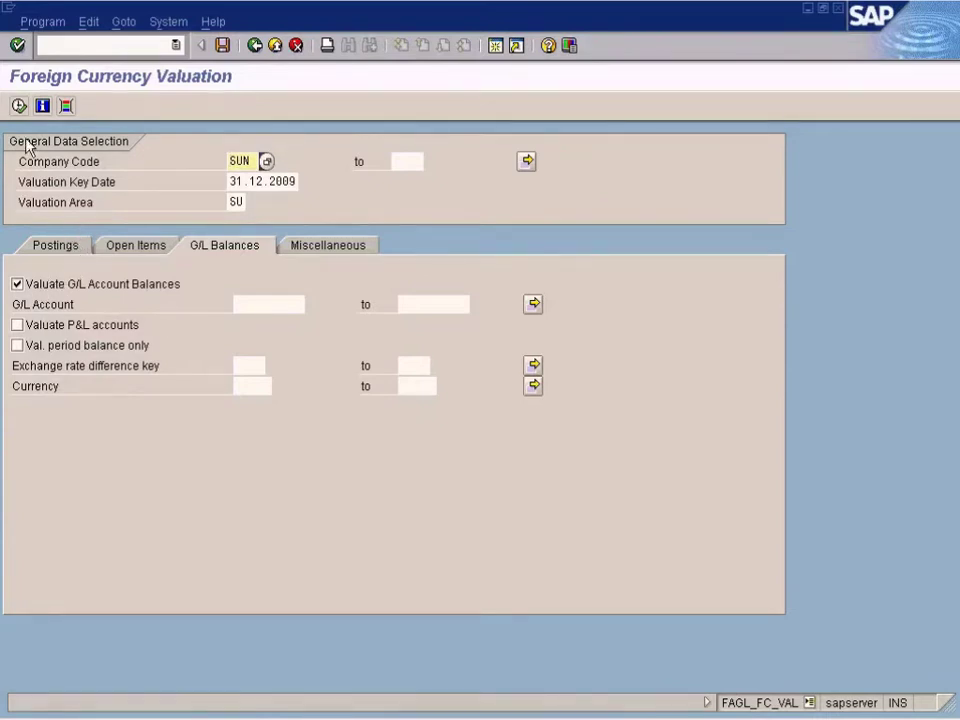
# Execute the valuation for key date 31.12.09 and scroll the results list showing 0.00 differences.
pyautogui.click(19, 105)
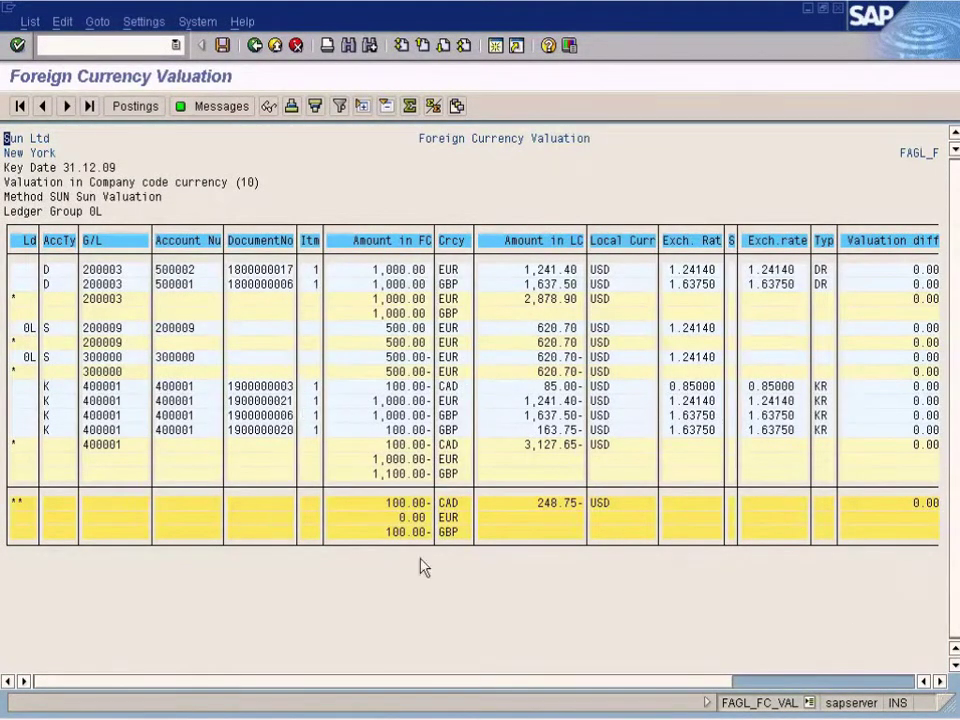
pyautogui.click(940, 681)
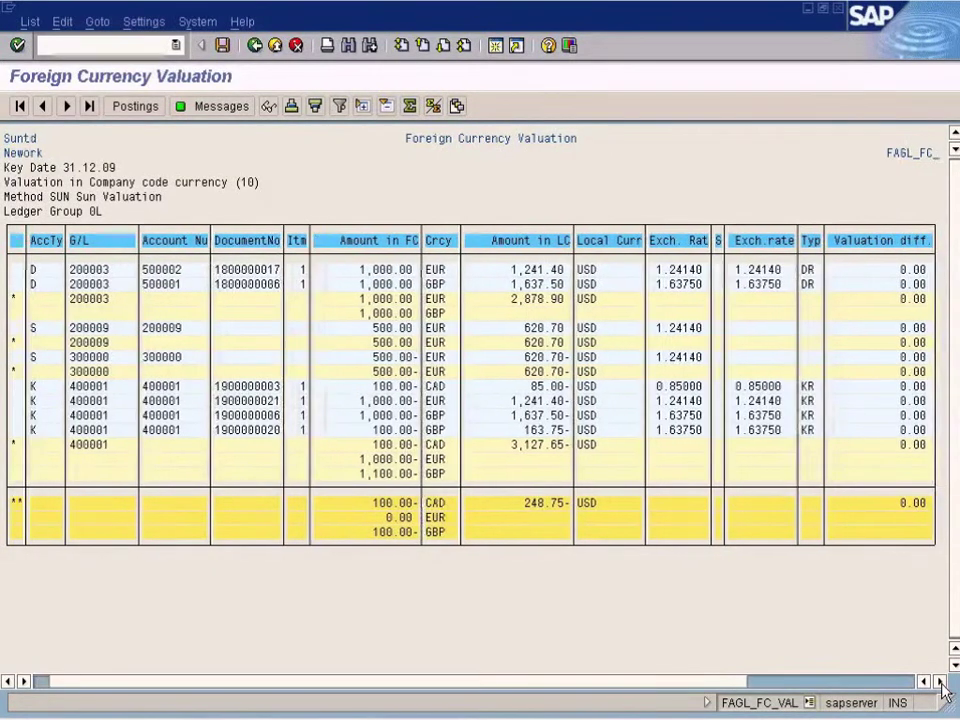
pyautogui.moveTo(940, 681); pyautogui.dragTo(940, 681)
pyautogui.moveTo(107, 684); pyautogui.dragTo(88, 684)
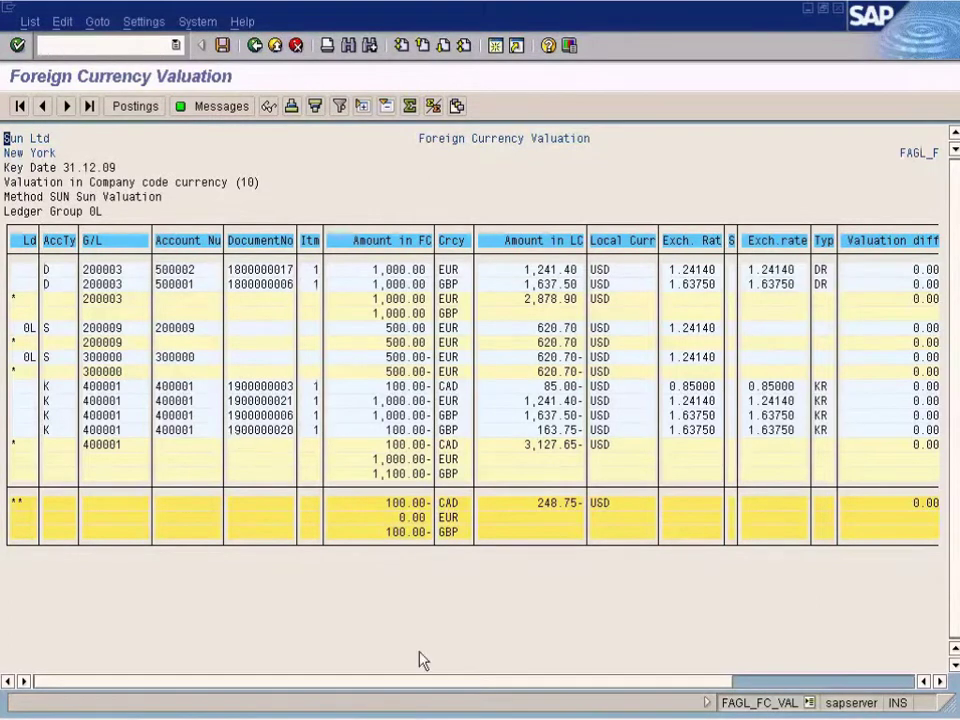
pyautogui.hotkey('alt', 'Tab')
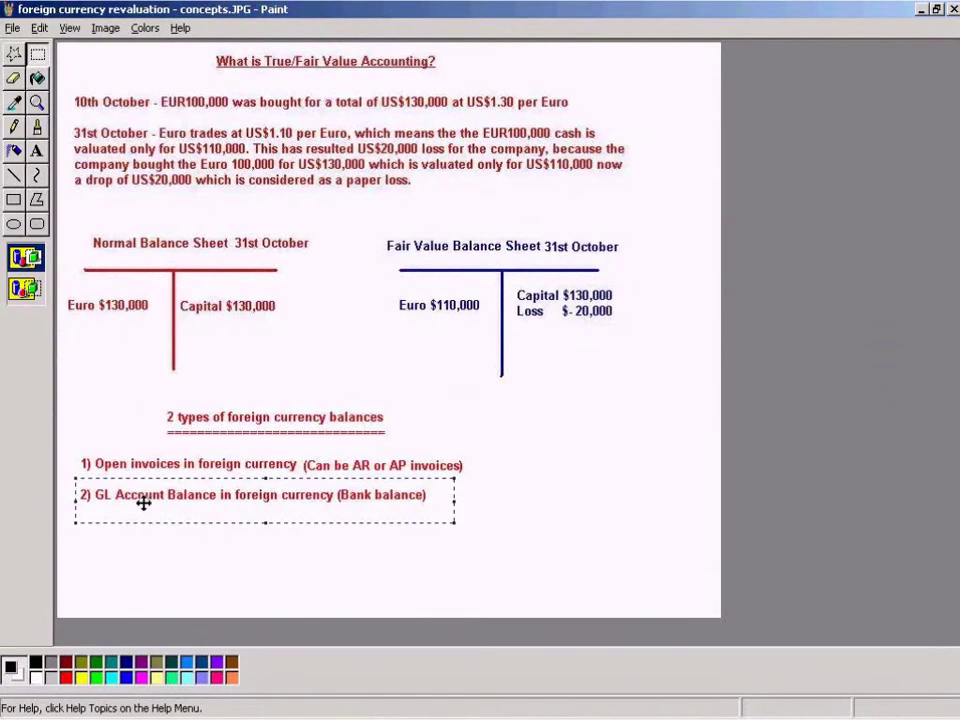
pyautogui.hotkey('alt', 'Tab')
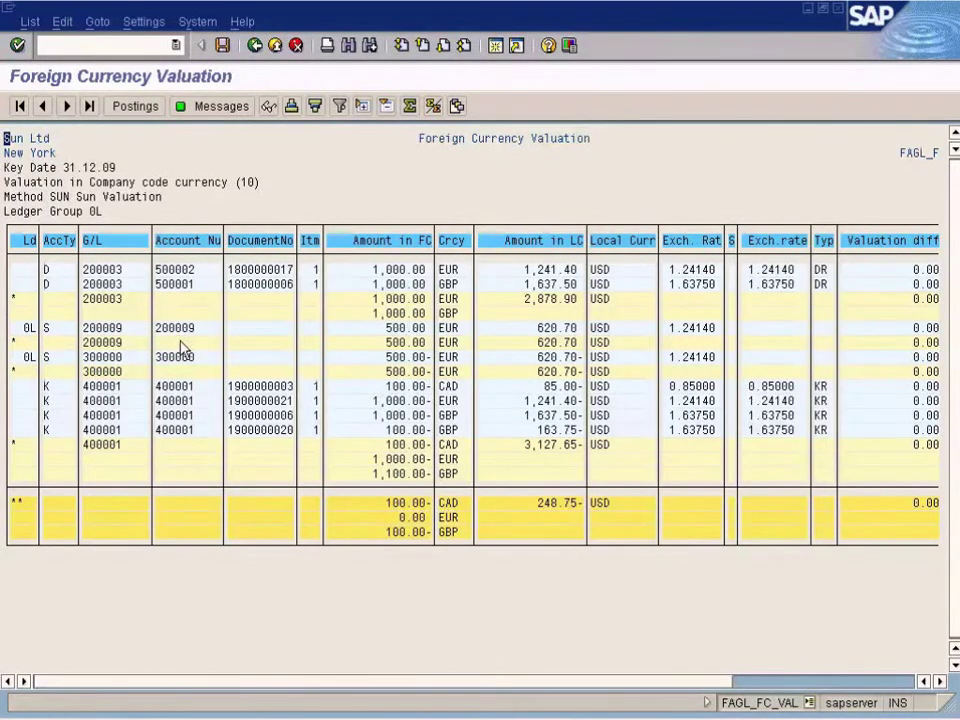
pyautogui.click(243, 270)
pyautogui.click(256, 271)
pyautogui.click(277, 270)
pyautogui.click(939, 681)
pyautogui.click(939, 681)
pyautogui.click(939, 681)
pyautogui.click(939, 681)
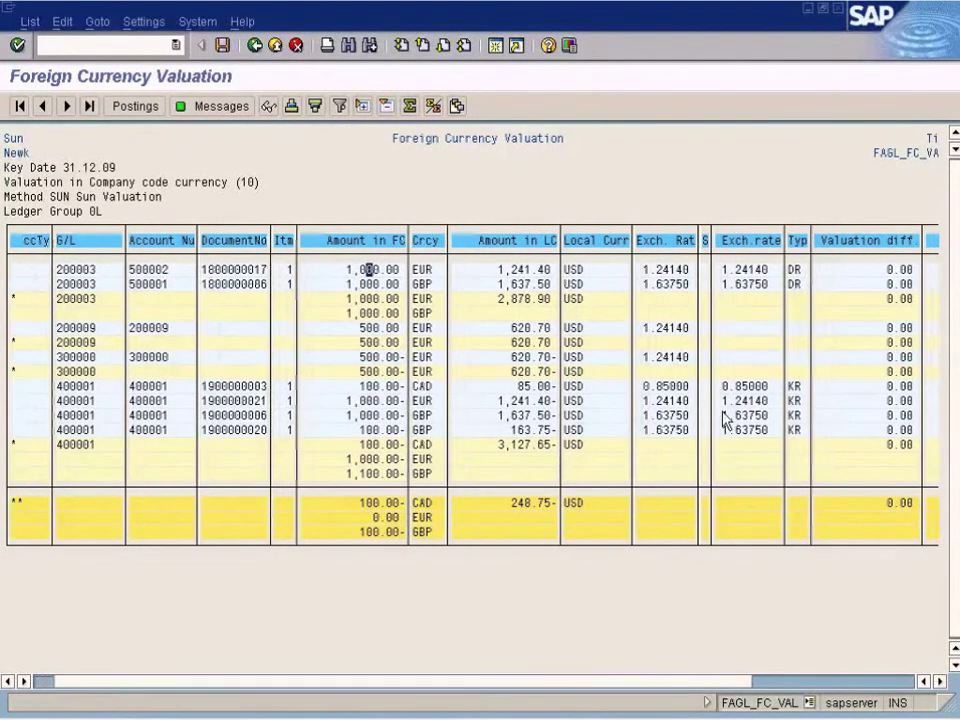